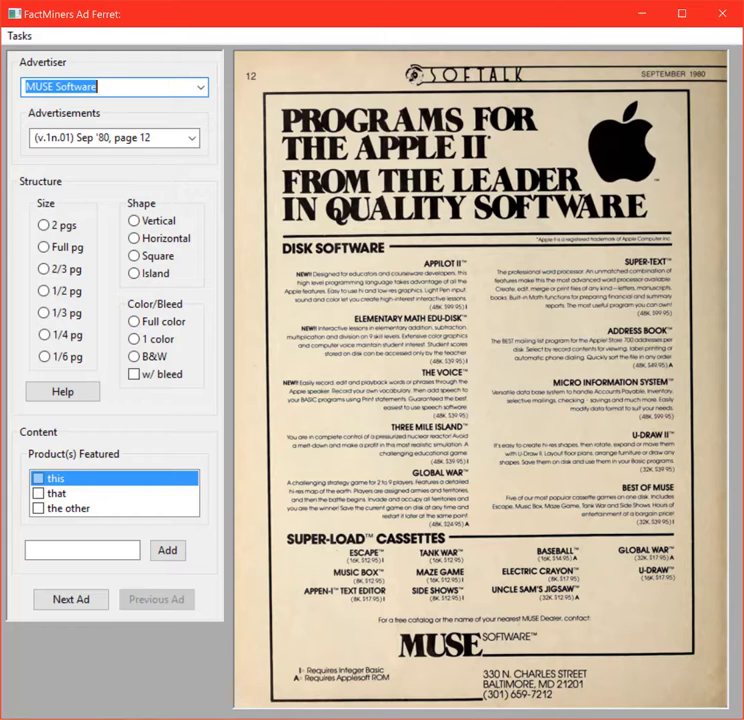
Review MUSE Software's advertisement list, leaving the Sep '80, page 12 ad selected
{"action": "key", "text": "Tab"}
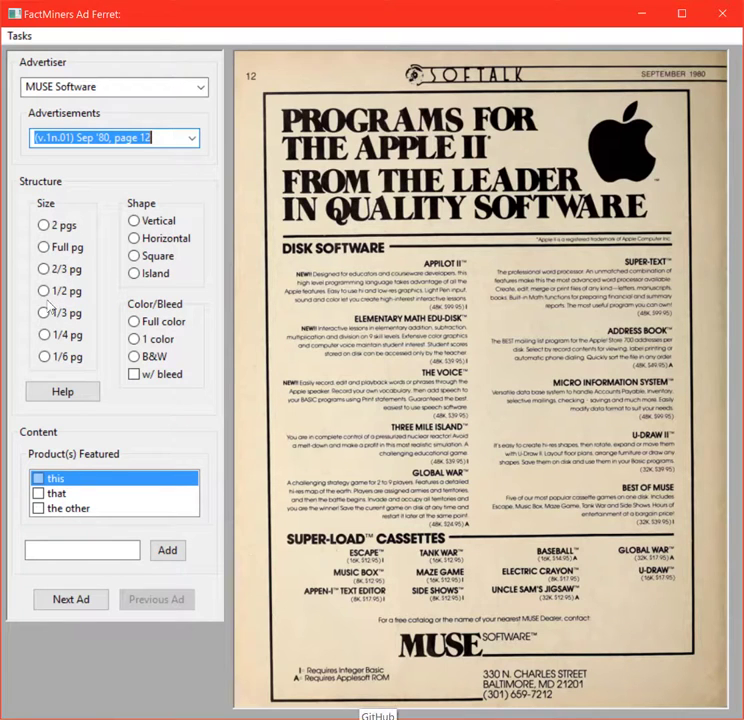
{"action": "left_click", "coordinate": [192, 139]}
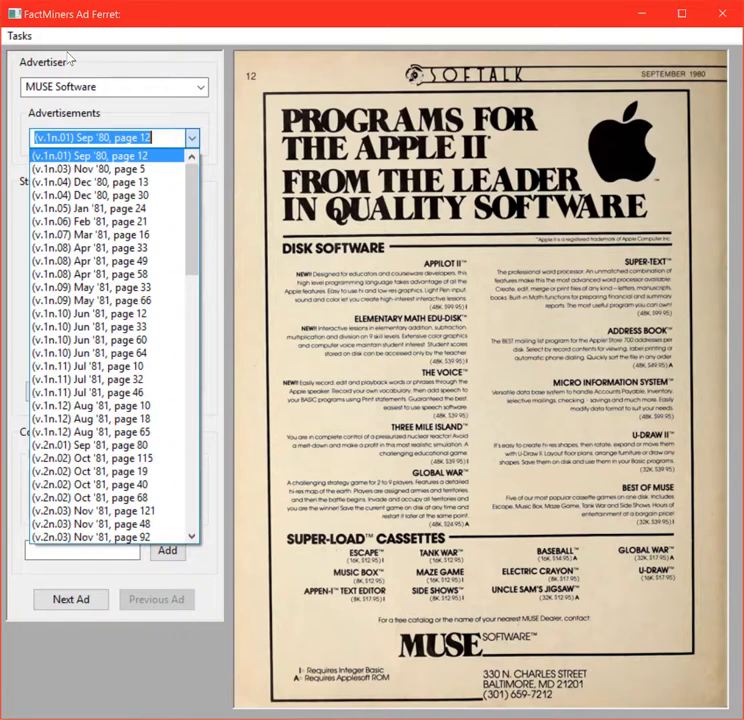
{"action": "key", "text": "Escape"}
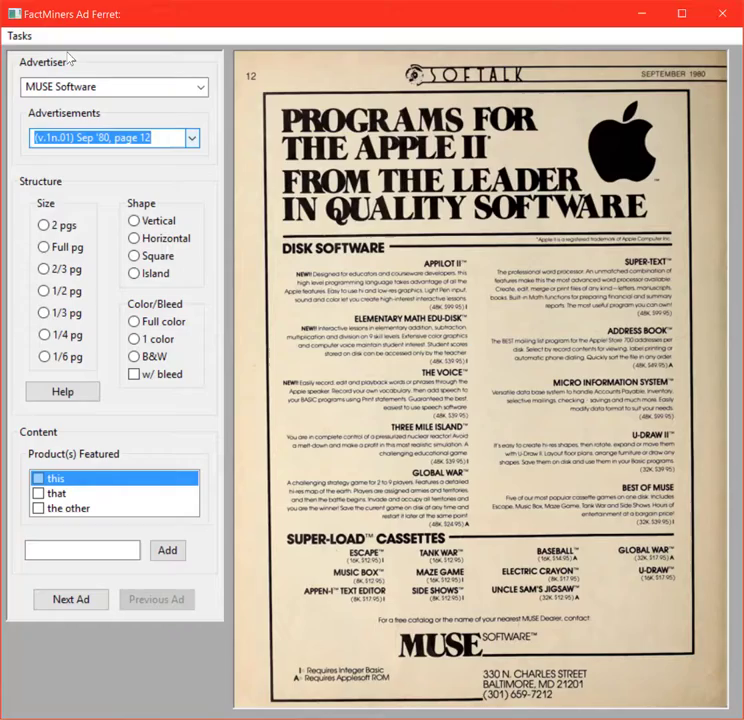
Step forward through the 1981 MUSE ads, from Feb '81 to Dec '81
{"action": "key", "text": "Down"}
{"action": "key", "text": "Down"}
{"action": "key", "text": "Down"}
{"action": "key", "text": "Down"}
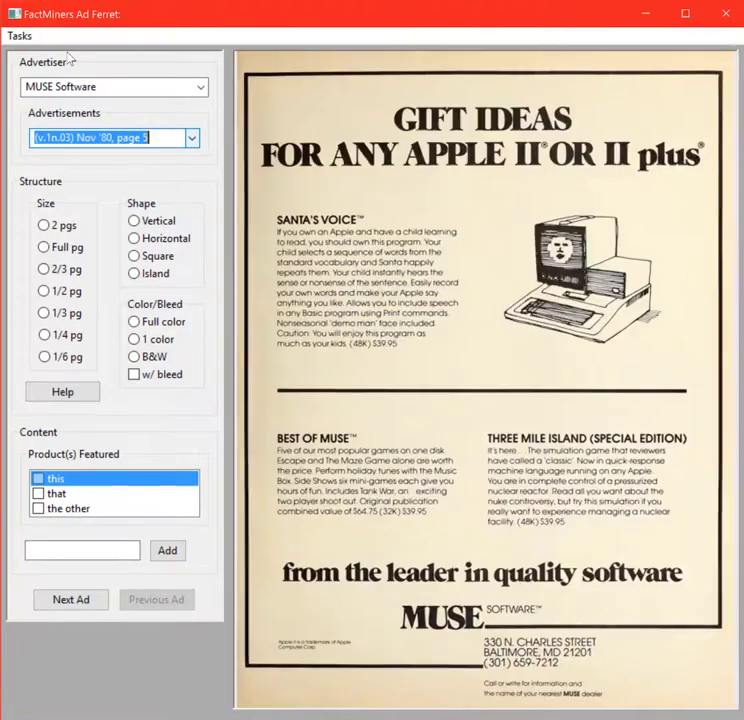
{"action": "key", "text": "Down"}
{"action": "key", "text": "Down"}
{"action": "key", "text": "Down"}
{"action": "key", "text": "Down"}
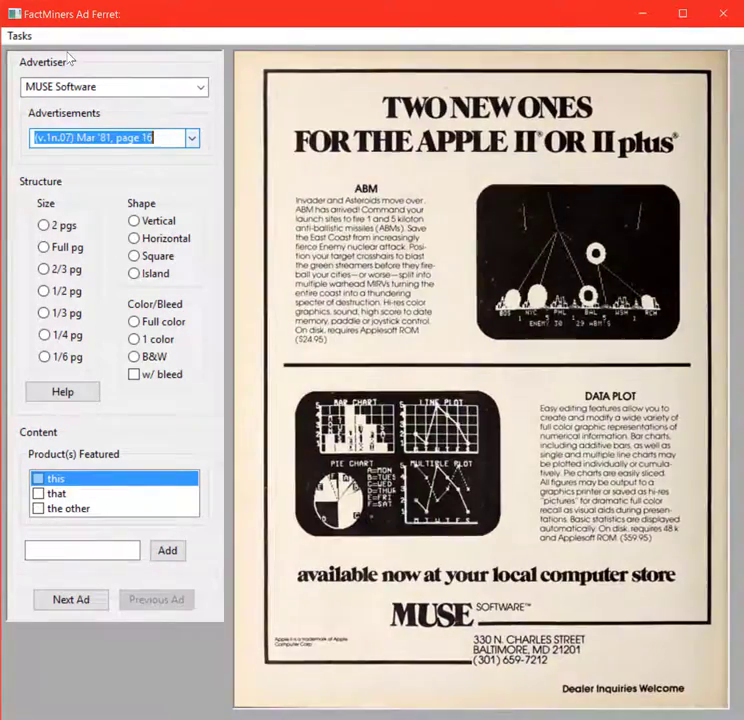
{"action": "key", "text": "Down"}
{"action": "key", "text": "Down"}
{"action": "key", "text": "Down"}
{"action": "key", "text": "Down"}
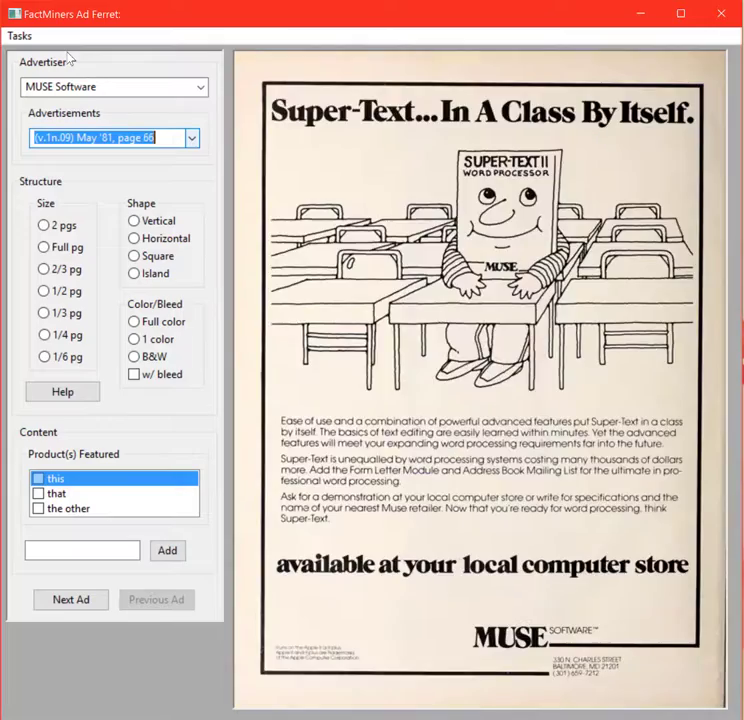
{"action": "key", "text": "Down"}
{"action": "key", "text": "Down"}
{"action": "key", "text": "Down"}
{"action": "key", "text": "Down"}
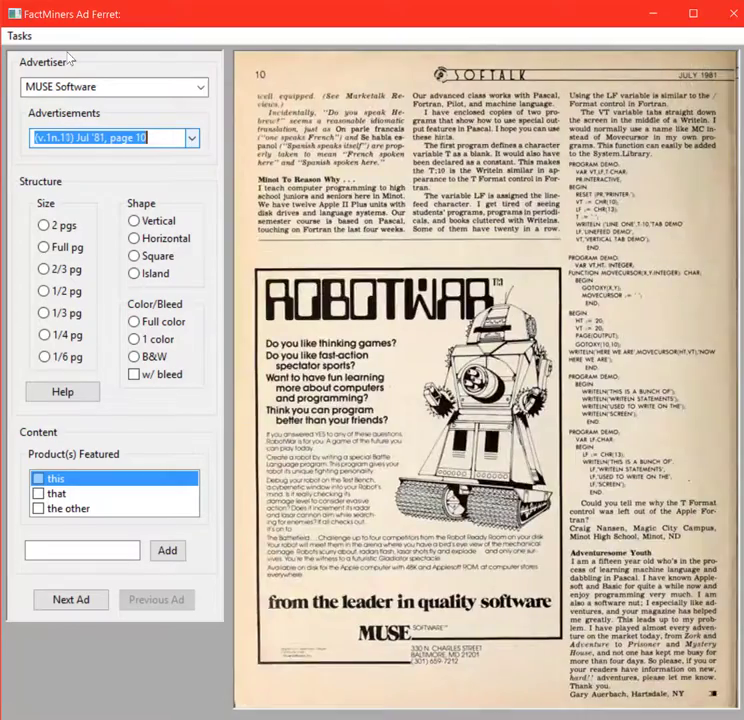
{"action": "key", "text": "Down"}
{"action": "key", "text": "Down"}
{"action": "key", "text": "Down"}
{"action": "key", "text": "Down"}
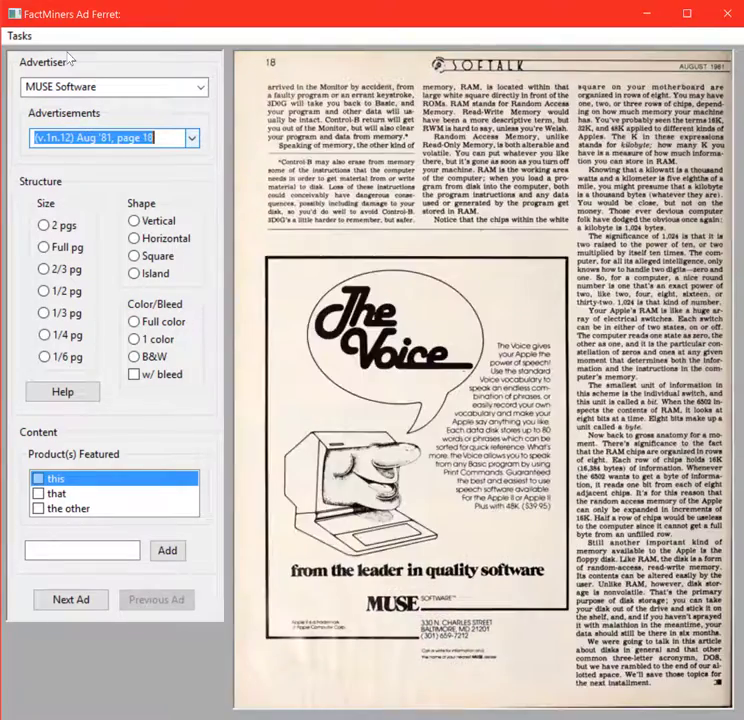
{"action": "key", "text": "Down"}
{"action": "key", "text": "Down"}
{"action": "key", "text": "Down"}
{"action": "key", "text": "Down"}
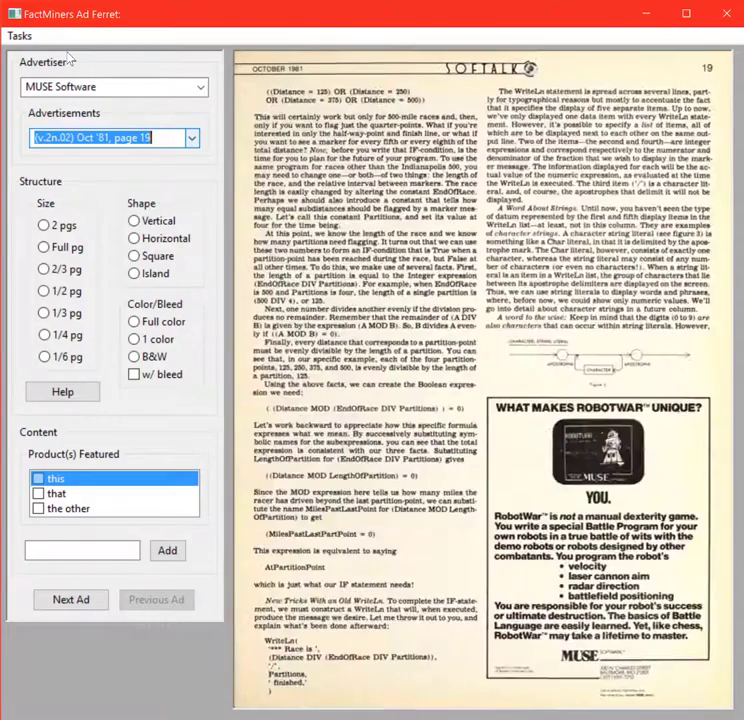
{"action": "key", "text": "Down"}
{"action": "key", "text": "Down"}
{"action": "key", "text": "Down"}
{"action": "key", "text": "Down"}
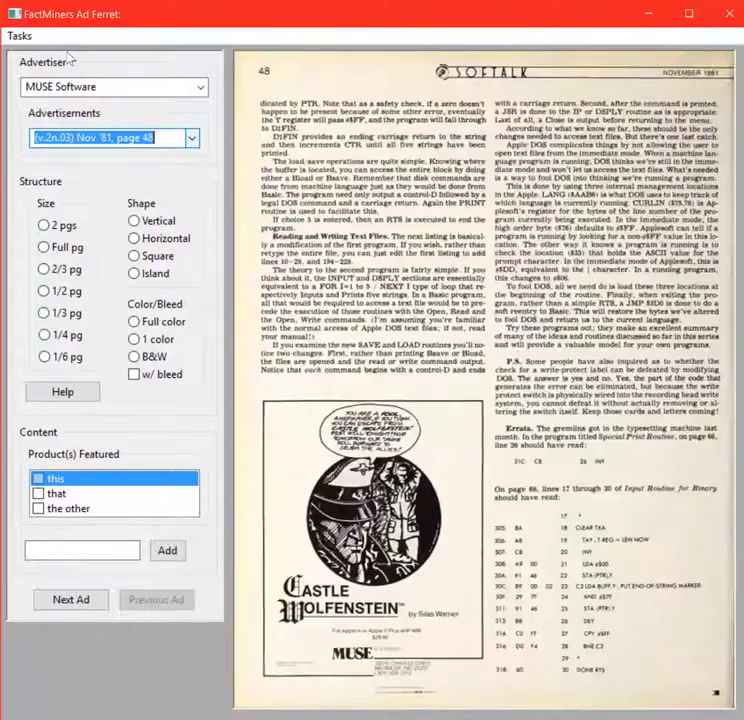
{"action": "key", "text": "Down"}
{"action": "key", "text": "Down"}
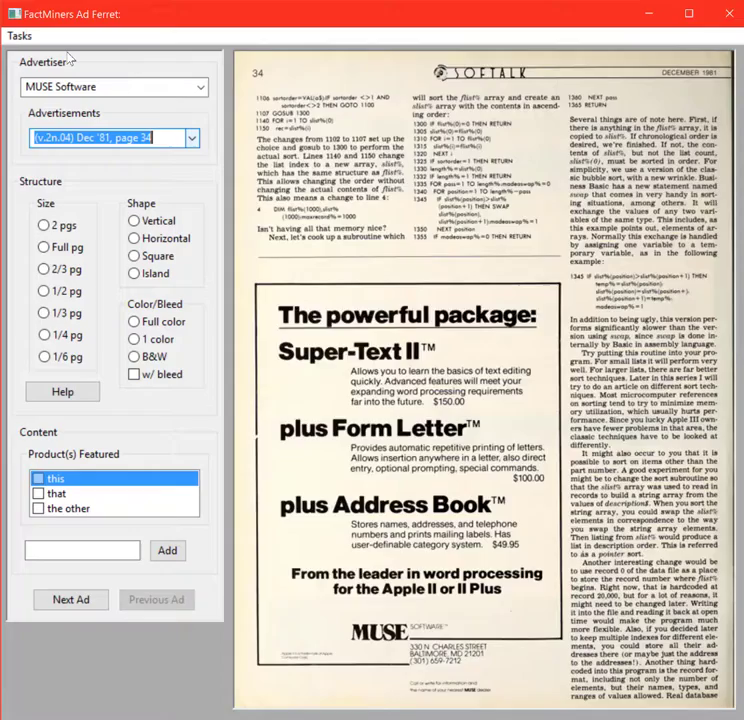
Continue through the 1982 ads into 1983, reaching the Jun '83, page 94 Super-Text ad
{"action": "key", "text": "Down"}
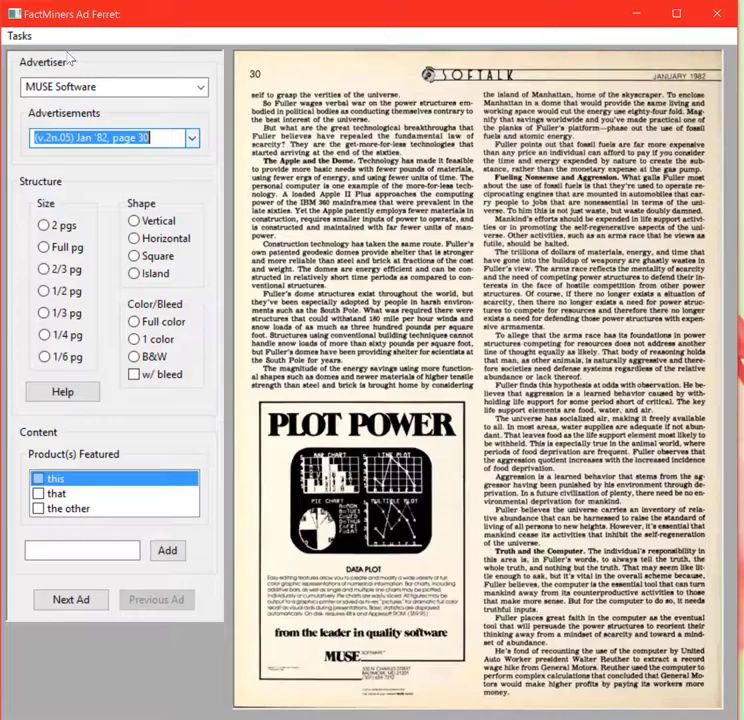
{"action": "key", "text": "Down"}
{"action": "key", "text": "Down"}
{"action": "key", "text": "Down"}
{"action": "key", "text": "Down"}
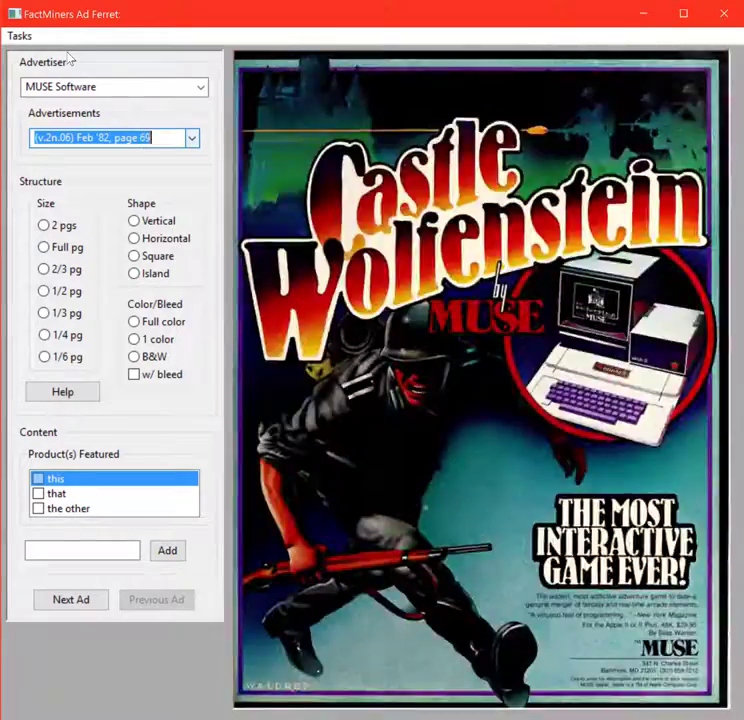
{"action": "key", "text": "Down"}
{"action": "key", "text": "Down"}
{"action": "key", "text": "Down"}
{"action": "key", "text": "Down"}
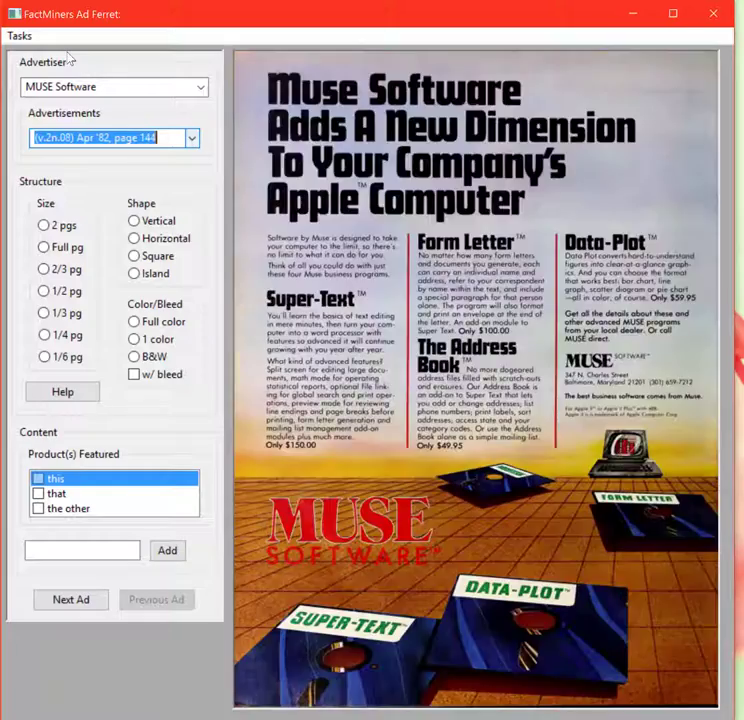
{"action": "key", "text": "Down"}
{"action": "key", "text": "Down"}
{"action": "key", "text": "Down"}
{"action": "key", "text": "Down"}
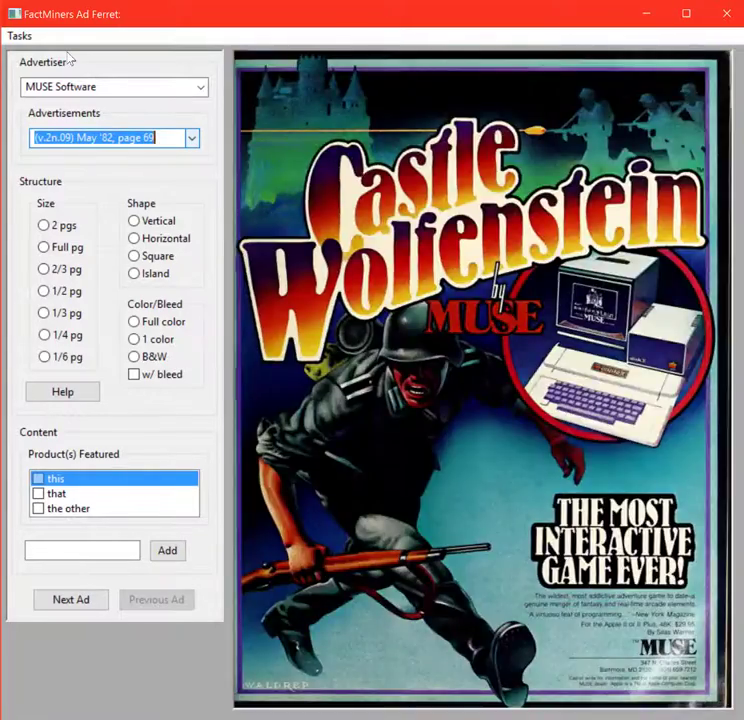
{"action": "key", "text": "Down"}
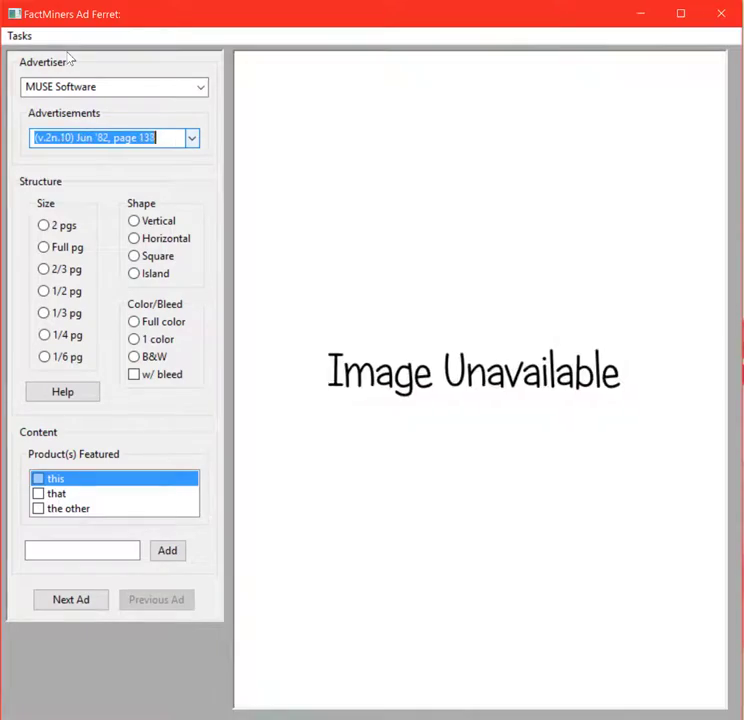
{"action": "key", "text": "Down"}
{"action": "key", "text": "Down"}
{"action": "key", "text": "Down"}
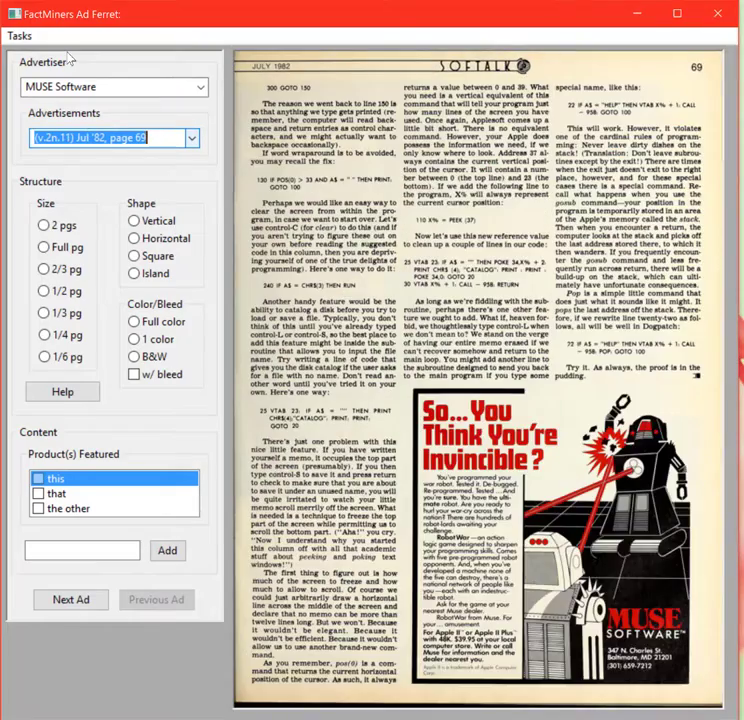
{"action": "key", "text": "Down"}
{"action": "key", "text": "Down"}
{"action": "key", "text": "Down"}
{"action": "key", "text": "Down"}
{"action": "key", "text": "Down"}
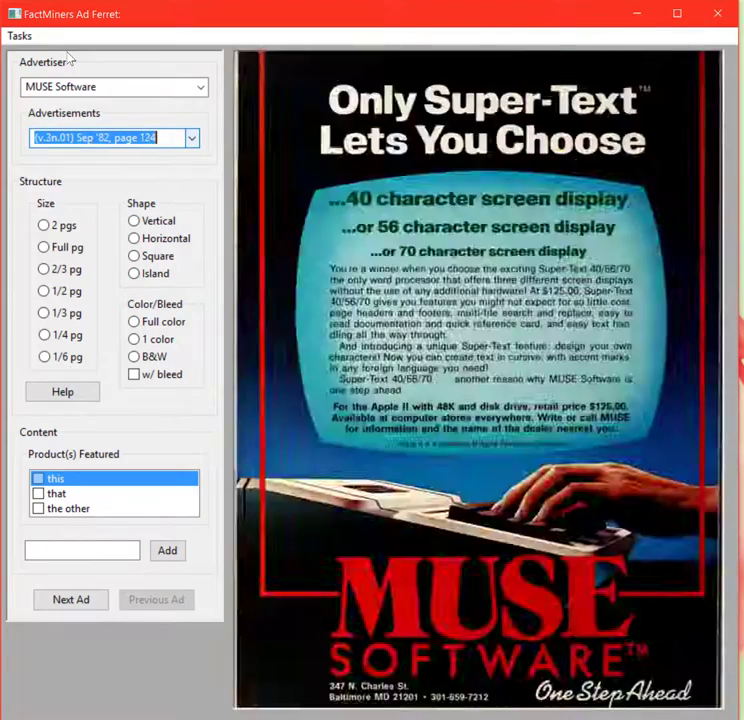
{"action": "key", "text": "Down"}
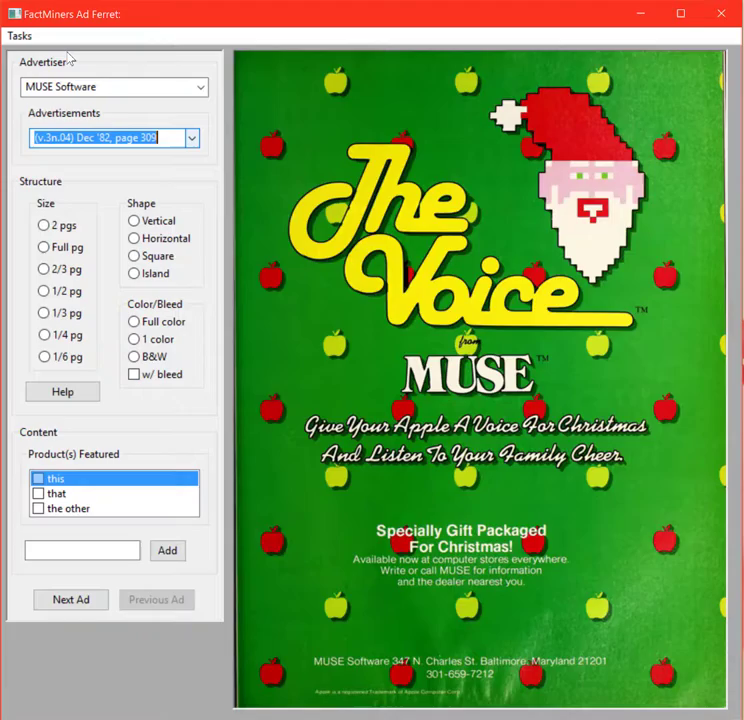
{"action": "key", "text": "Down"}
{"action": "key", "text": "Down"}
{"action": "key", "text": "Down"}
{"action": "key", "text": "Down"}
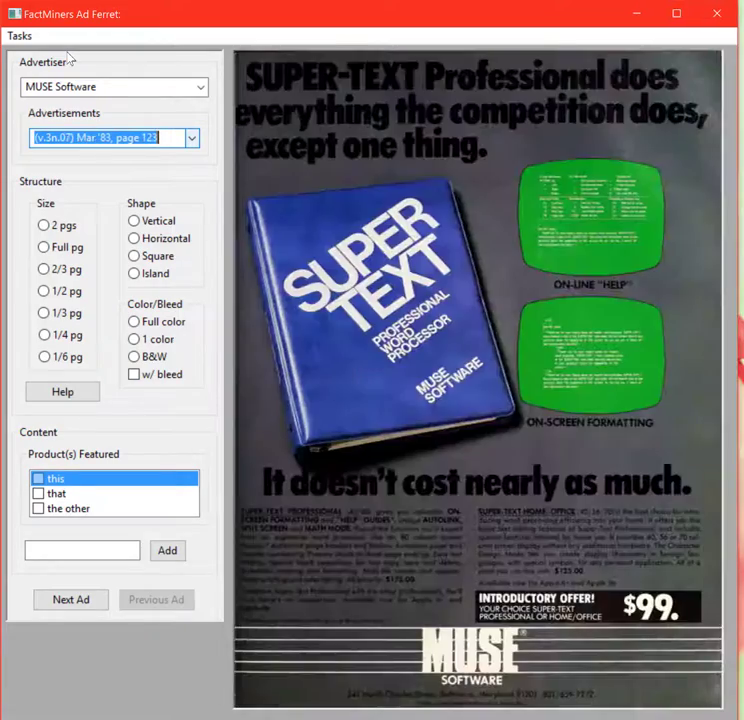
{"action": "key", "text": "Down"}
{"action": "key", "text": "Down"}
{"action": "key", "text": "Down"}
{"action": "key", "text": "Down"}
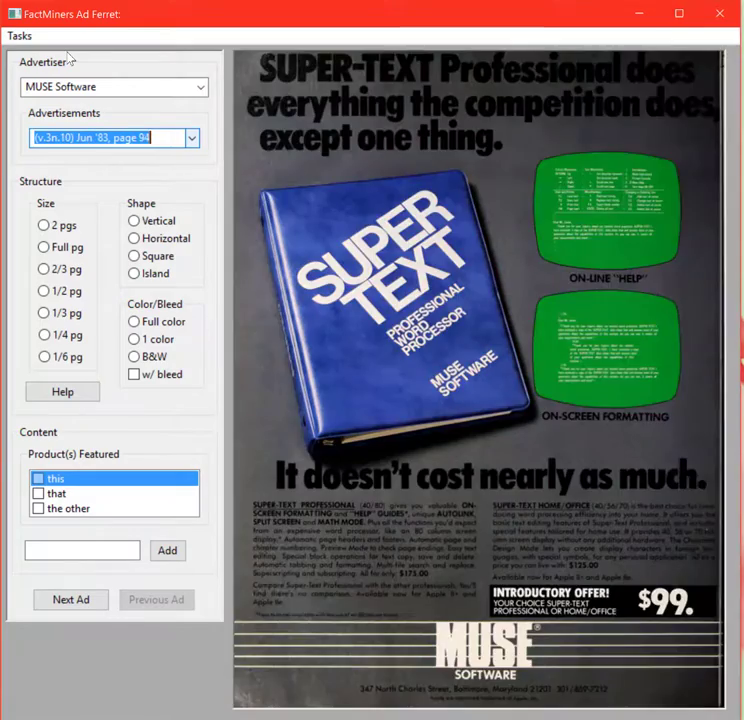
Advance through the late-1983 ads to the Mar '84 Castle Wolfenstein ad
{"action": "key", "text": "Down"}
{"action": "key", "text": "Down"}
{"action": "key", "text": "Down"}
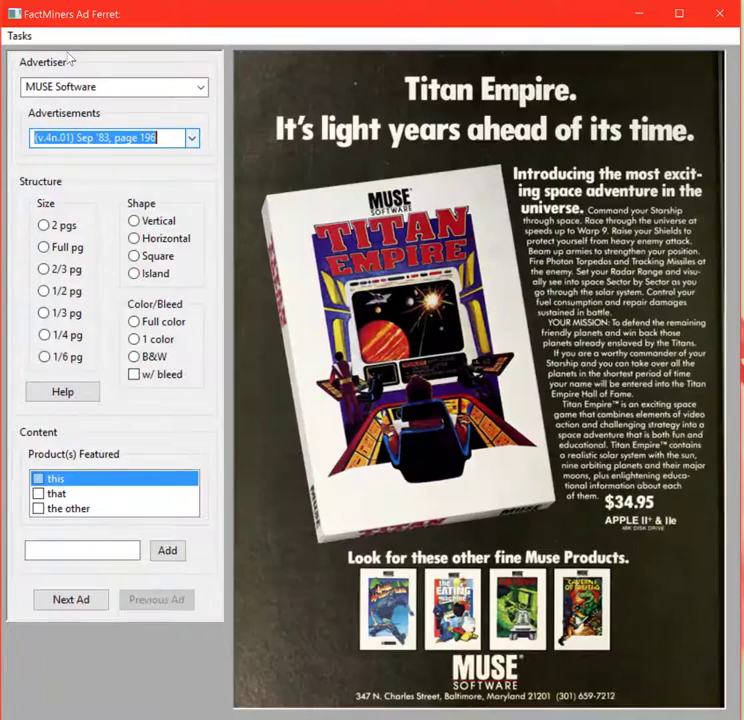
{"action": "key", "text": "Down"}
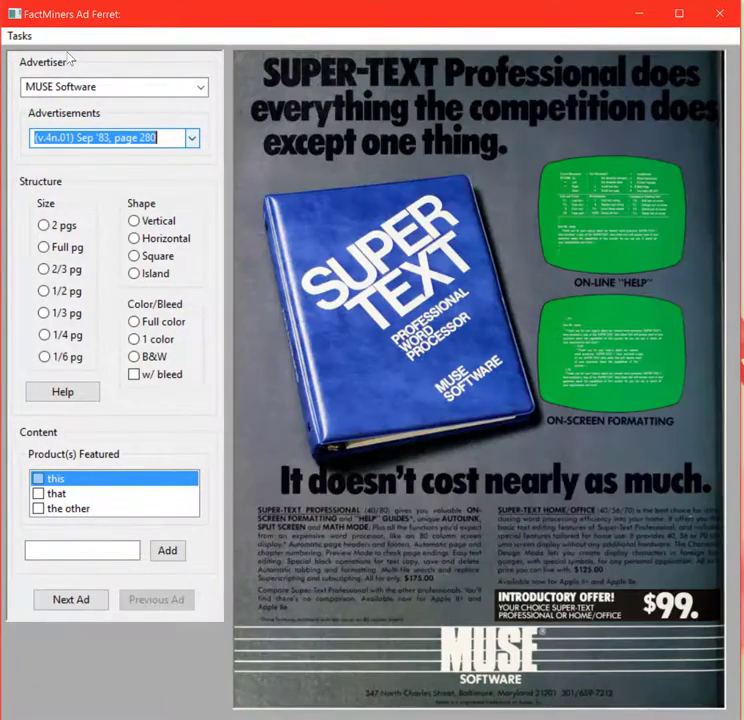
{"action": "key", "text": "Down"}
{"action": "key", "text": "Down"}
{"action": "key", "text": "Down"}
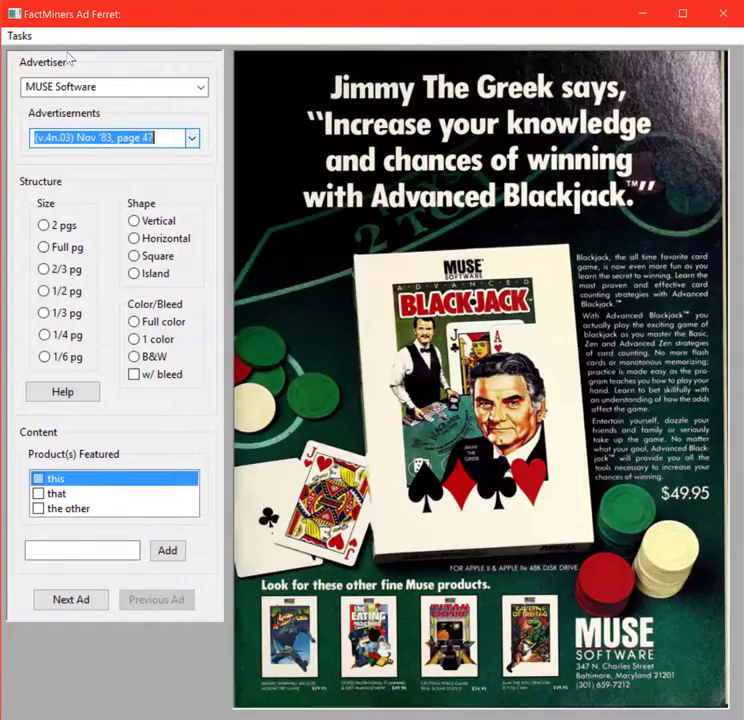
{"action": "key", "text": "Down"}
{"action": "key", "text": "Down"}
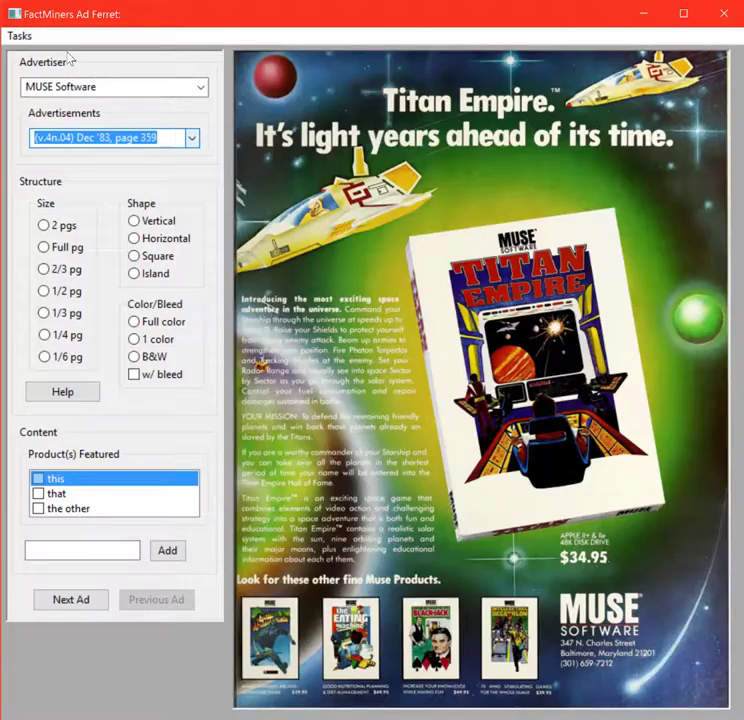
{"action": "key", "text": "Down"}
{"action": "key", "text": "Down"}
{"action": "key", "text": "Down"}
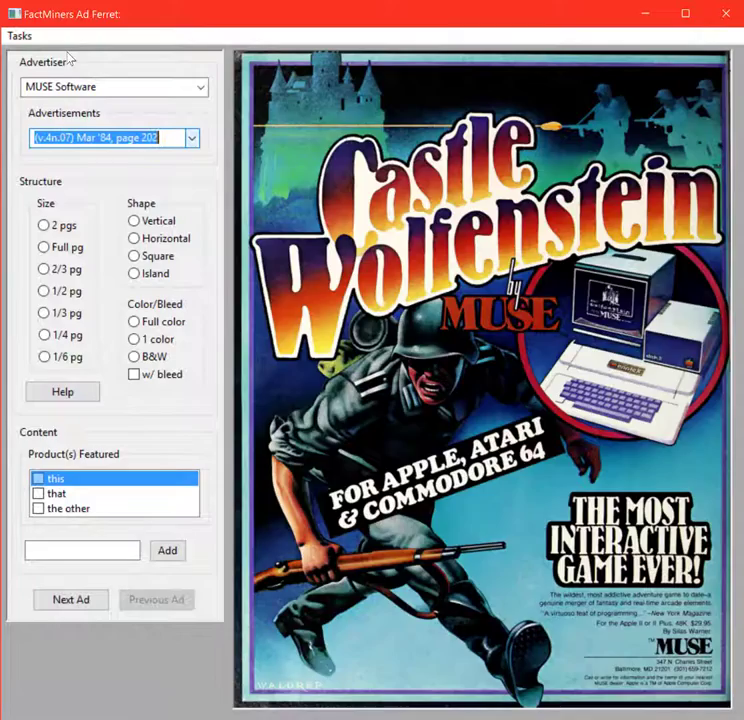
{"action": "key", "text": "Down"}
{"action": "key", "text": "Down"}
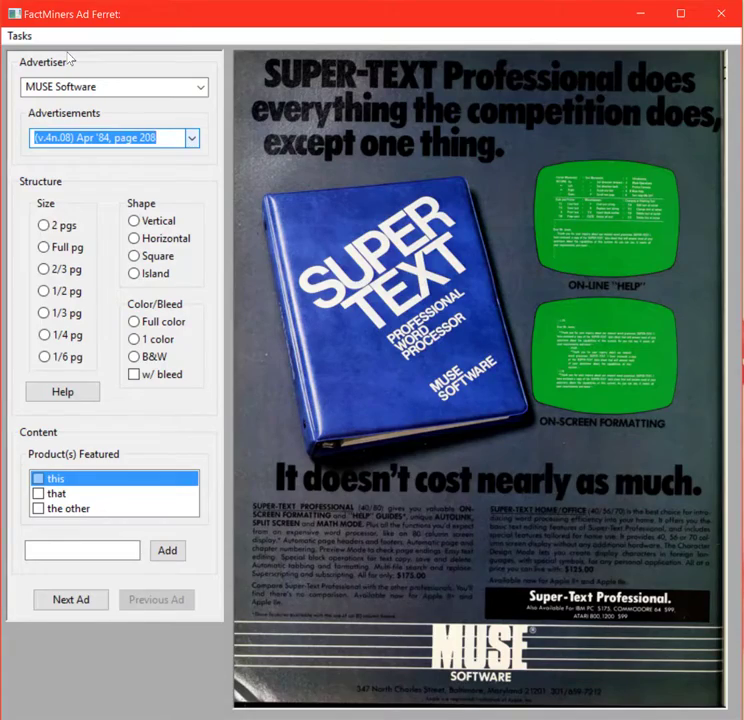
Step back through the 1983 and 1982 ads to the Nov '81 page
{"action": "key", "text": "Up"}
{"action": "key", "text": "Up"}
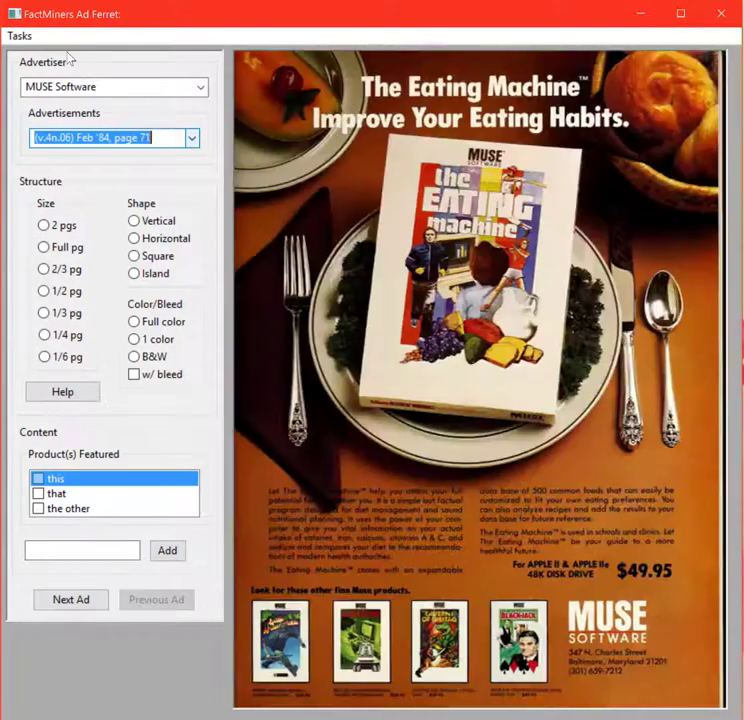
{"action": "key", "text": "Up"}
{"action": "key", "text": "Up"}
{"action": "key", "text": "Up"}
{"action": "key", "text": "Up"}
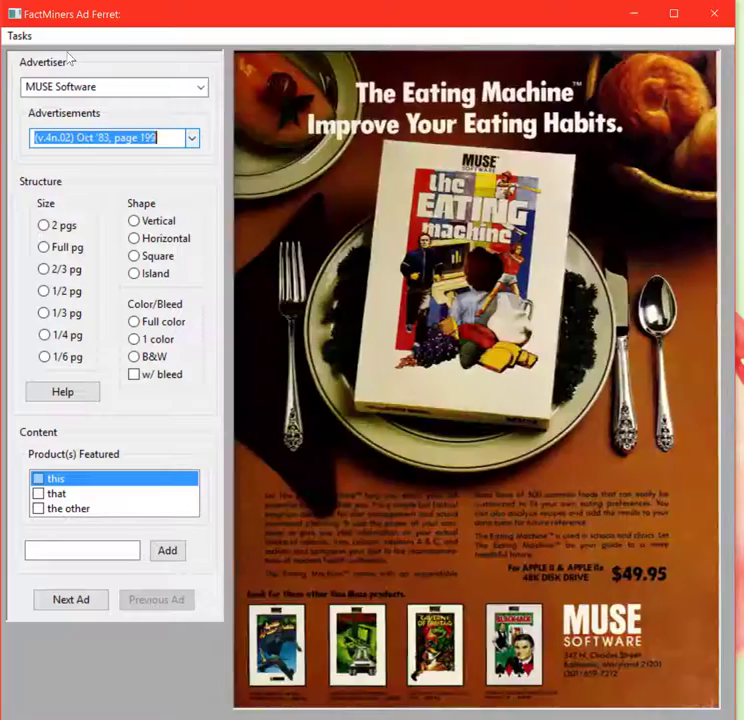
{"action": "key", "text": "Up"}
{"action": "key", "text": "Up"}
{"action": "key", "text": "Up"}
{"action": "key", "text": "Up"}
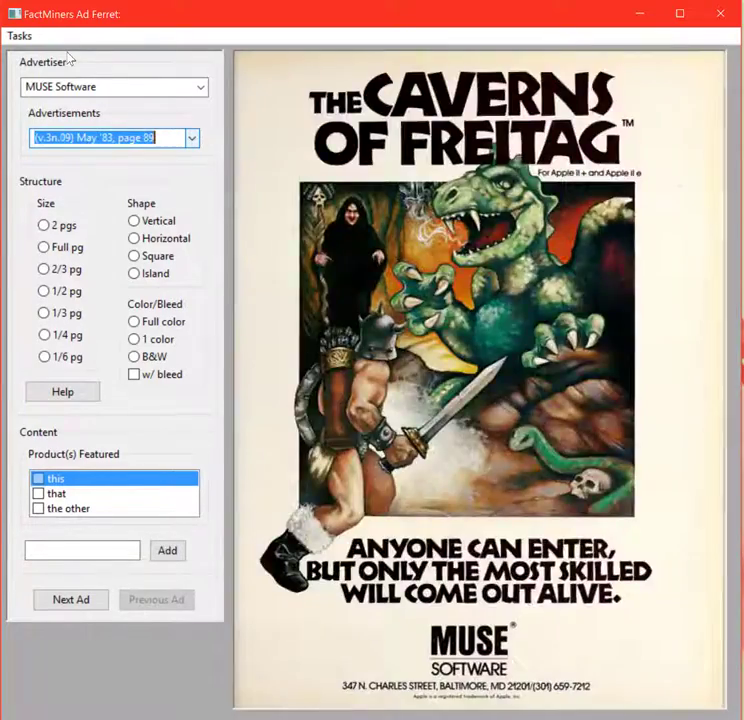
{"action": "key", "text": "Up"}
{"action": "key", "text": "Up"}
{"action": "key", "text": "Up"}
{"action": "key", "text": "Up"}
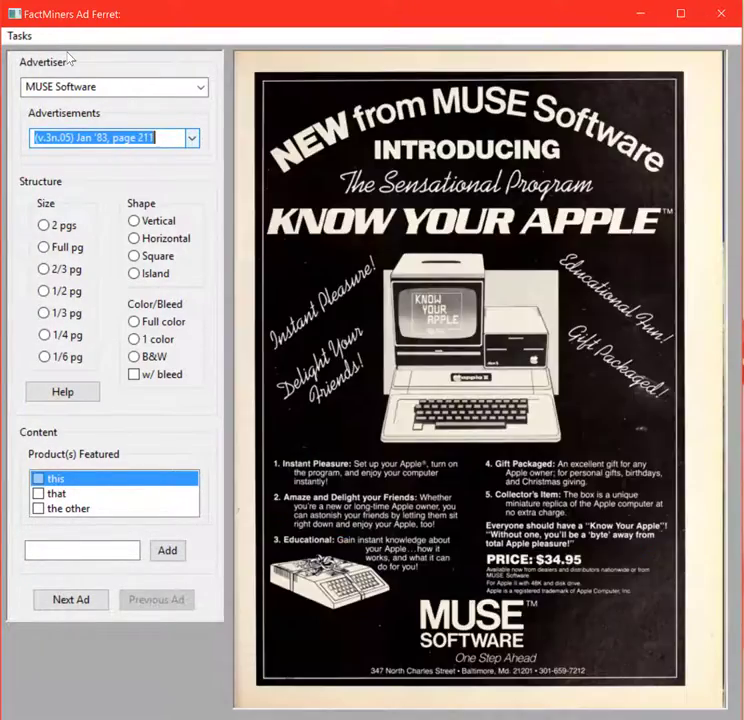
{"action": "key", "text": "Up"}
{"action": "key", "text": "Up"}
{"action": "key", "text": "Up"}
{"action": "key", "text": "Up"}
{"action": "key", "text": "Up"}
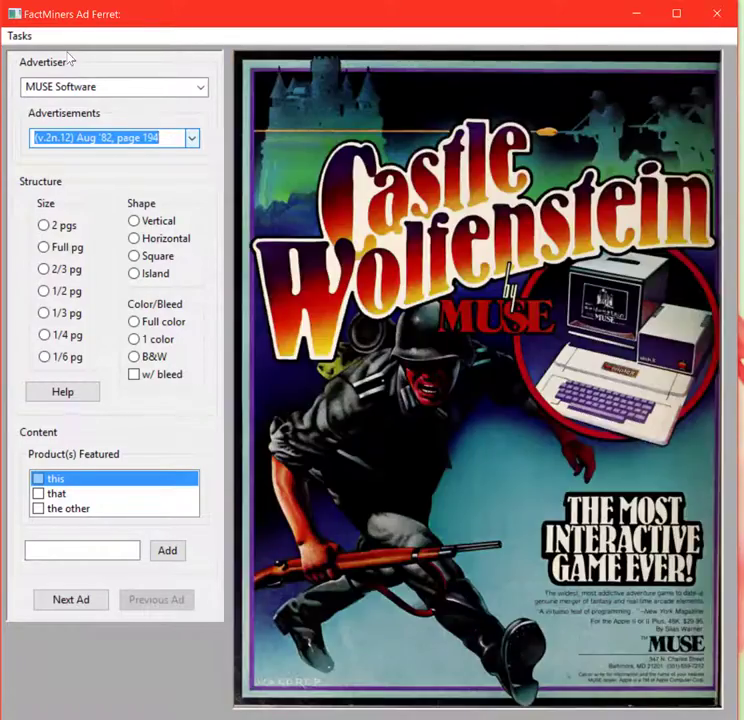
{"action": "key", "text": "Up"}
{"action": "key", "text": "Up"}
{"action": "key", "text": "Up"}
{"action": "key", "text": "Up"}
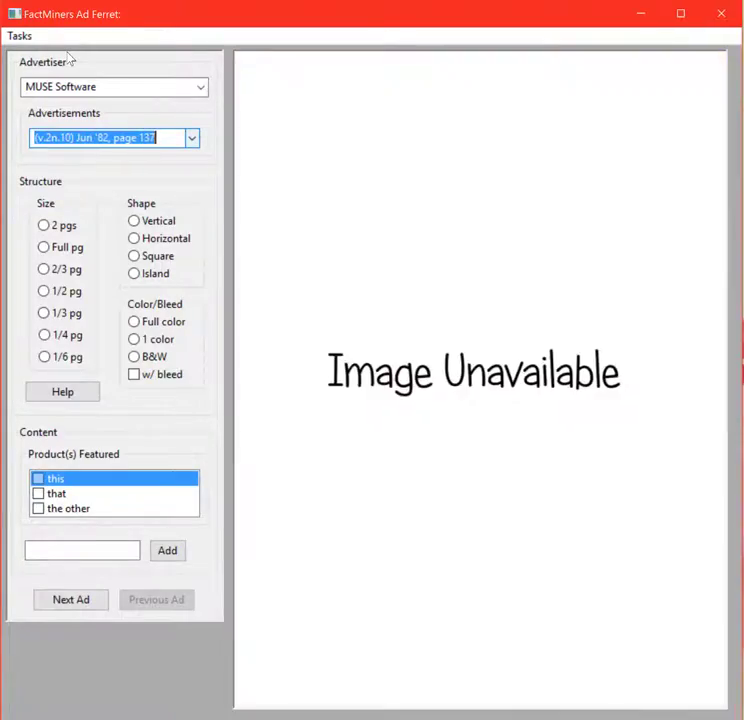
{"action": "key", "text": "Up"}
{"action": "key", "text": "Up"}
{"action": "key", "text": "Up"}
{"action": "key", "text": "Up"}
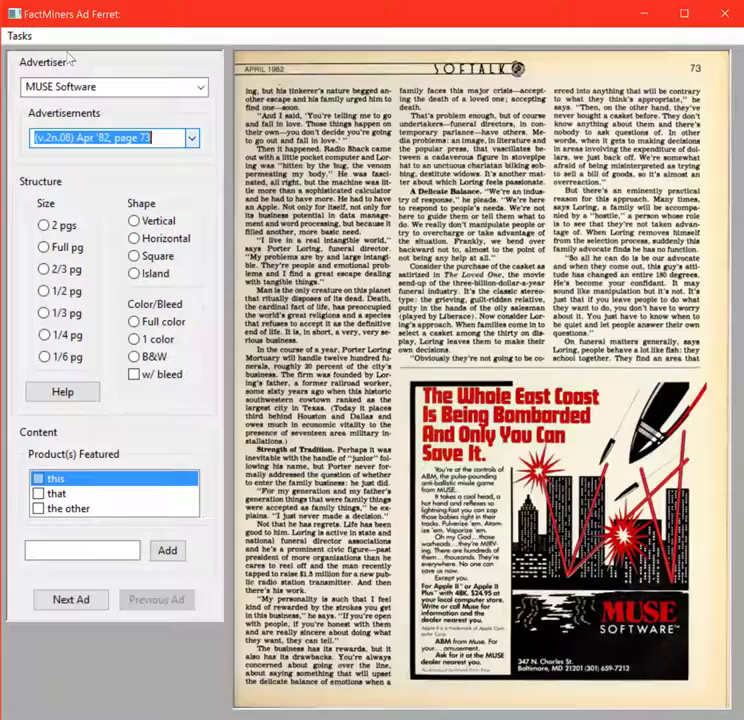
{"action": "key", "text": "Up"}
{"action": "key", "text": "Up"}
{"action": "key", "text": "Up"}
{"action": "key", "text": "Up"}
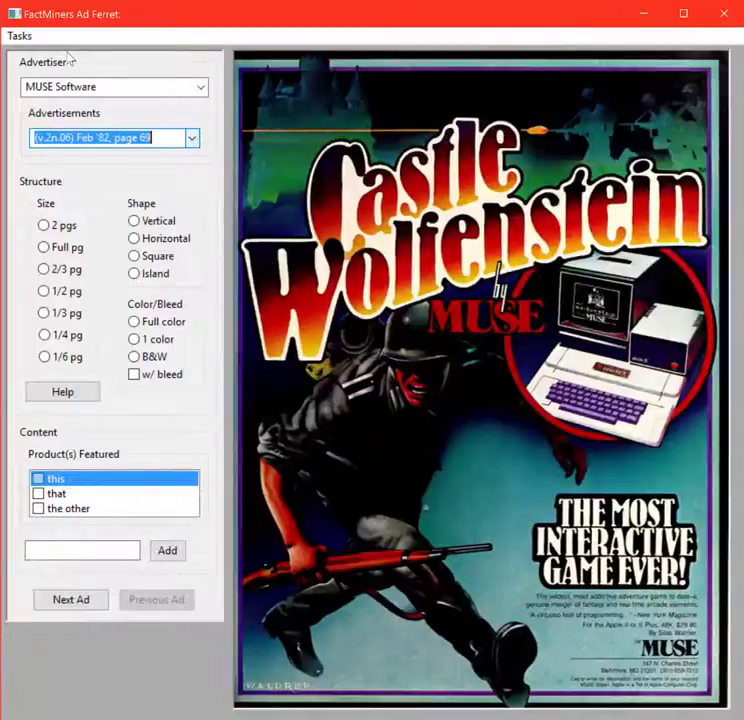
{"action": "key", "text": "Up"}
{"action": "key", "text": "Up"}
{"action": "key", "text": "Up"}
{"action": "key", "text": "Up"}
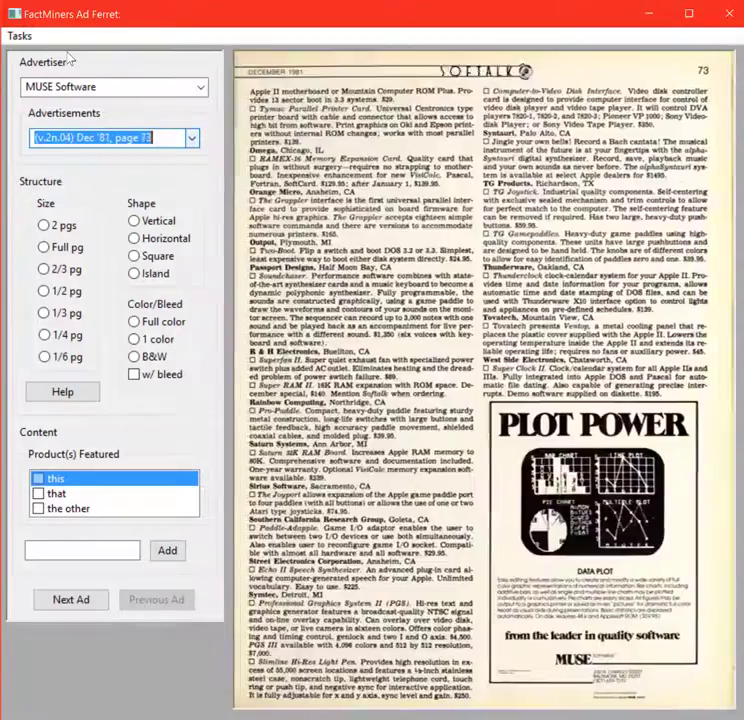
{"action": "key", "text": "Up"}
{"action": "key", "text": "Up"}
{"action": "key", "text": "Up"}
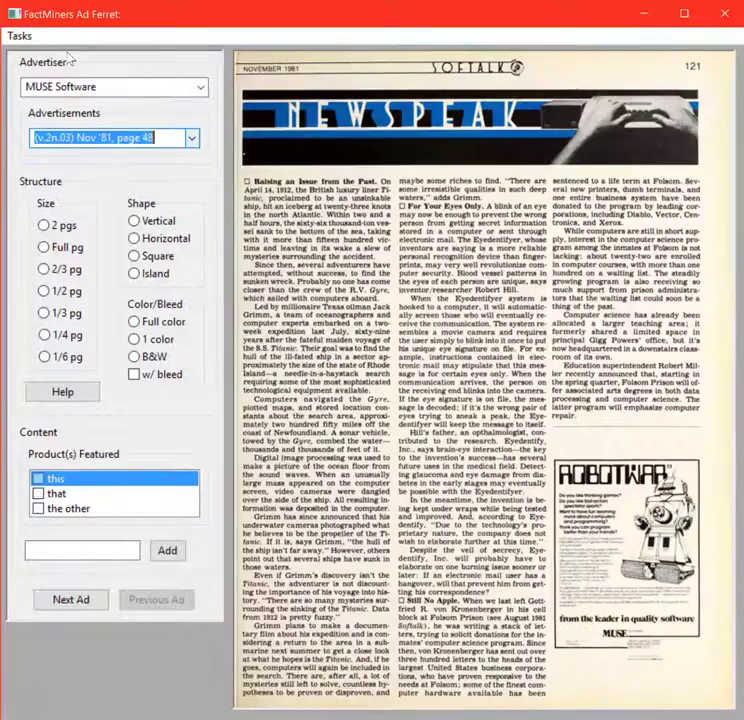
Step back to the Sep '81, page 80 Post Office page with the RobotWar ad
{"action": "key", "text": "Up"}
{"action": "key", "text": "Up"}
{"action": "key", "text": "Up"}
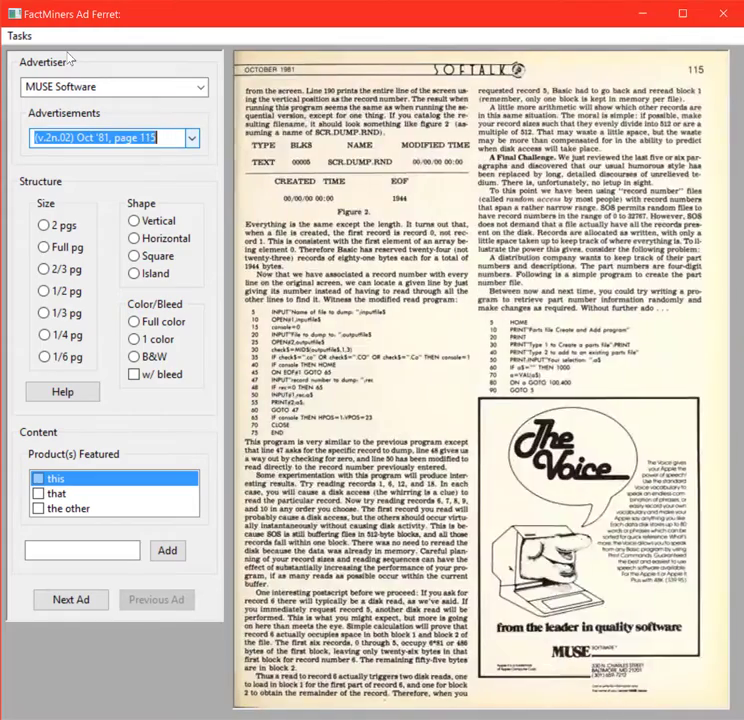